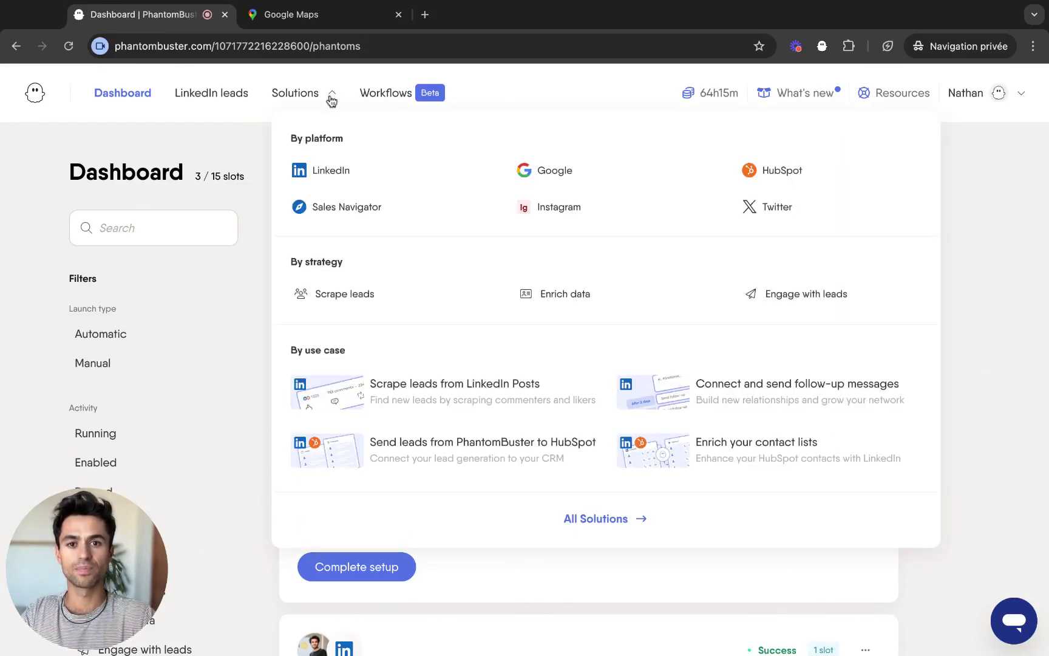
Step: Open the Google phantoms catalogue and pick Use now on Google Maps Search Export
left_click(584, 174)
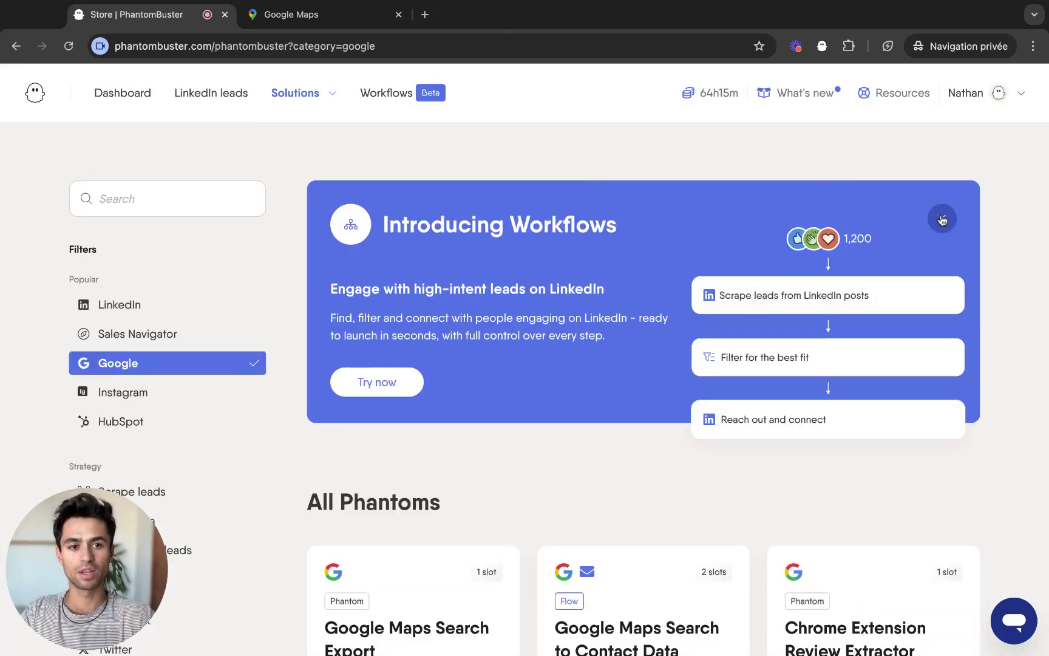
scroll(985, 264, "down", 2)
scroll(985, 264, "down", 1)
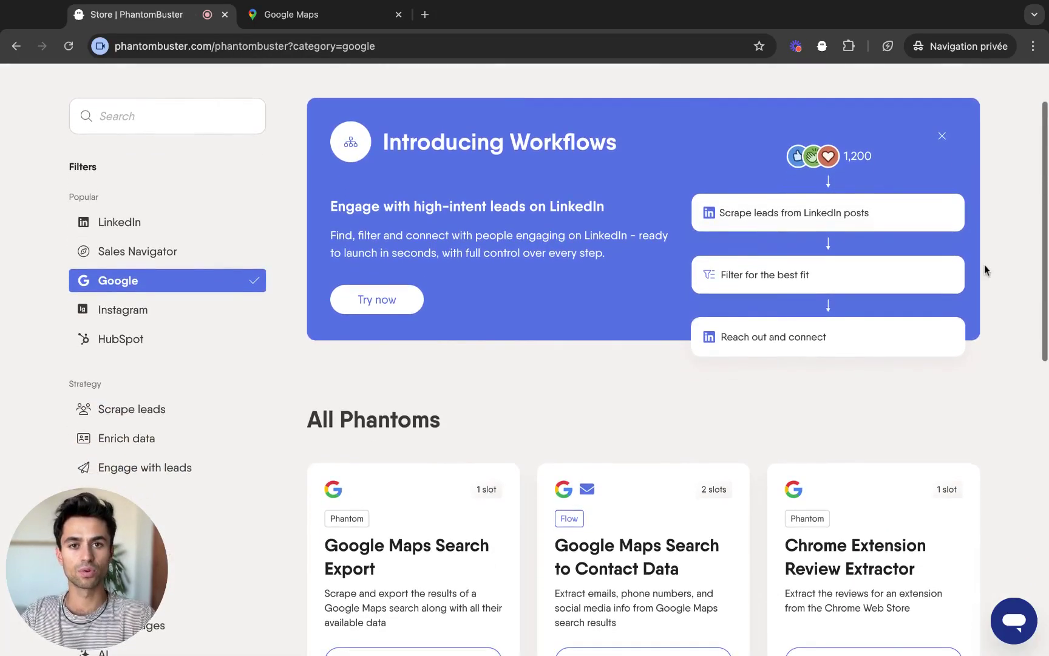
scroll(984, 263, "down", 3)
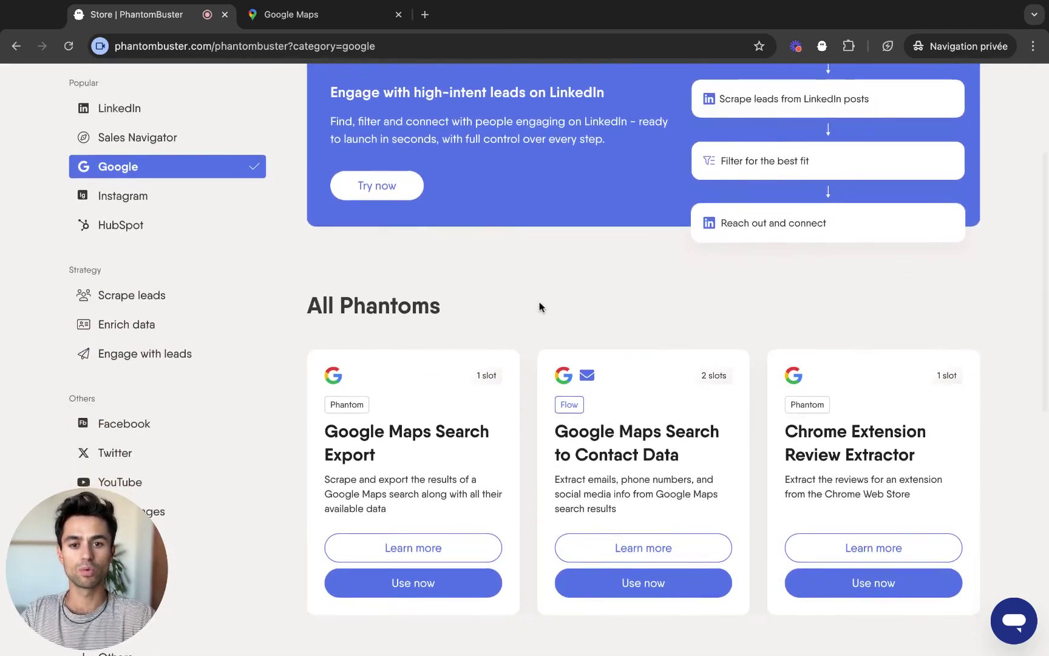
scroll(537, 308, "down", 2)
scroll(534, 308, "down", 1)
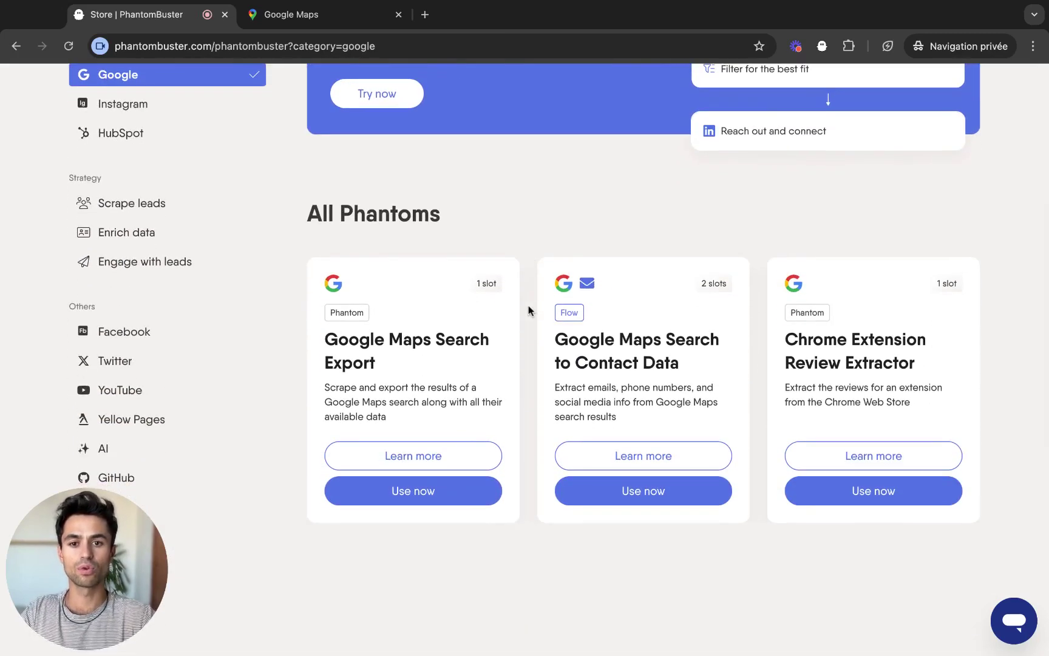
left_click(446, 500)
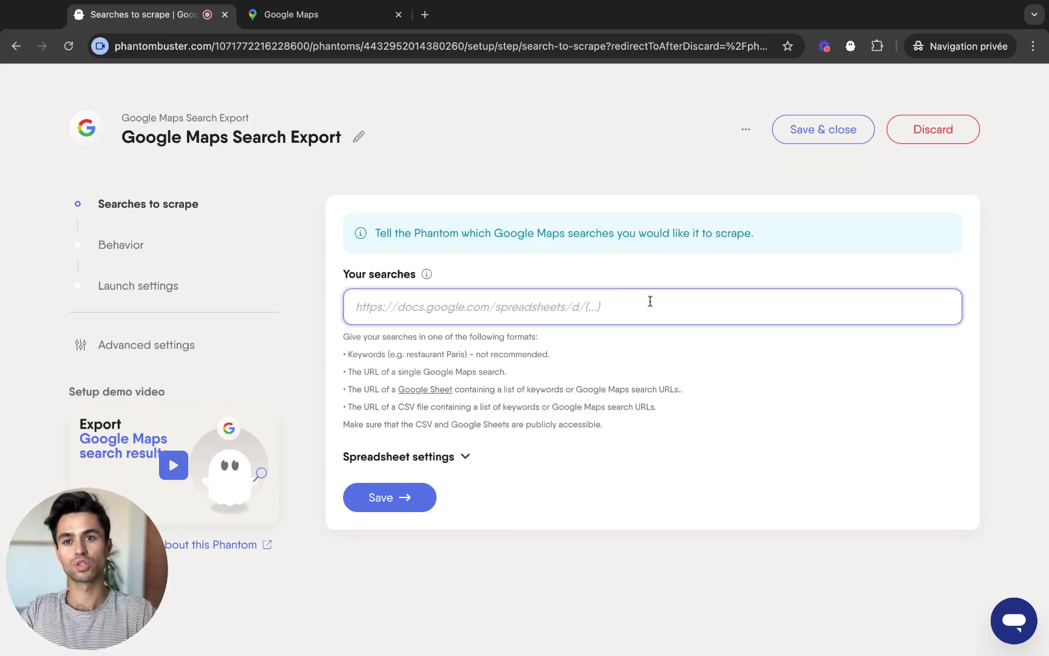
Step: Search Google Maps for cafés, copy the New York results URL, and return to PhantomBuster
left_click(292, 14)
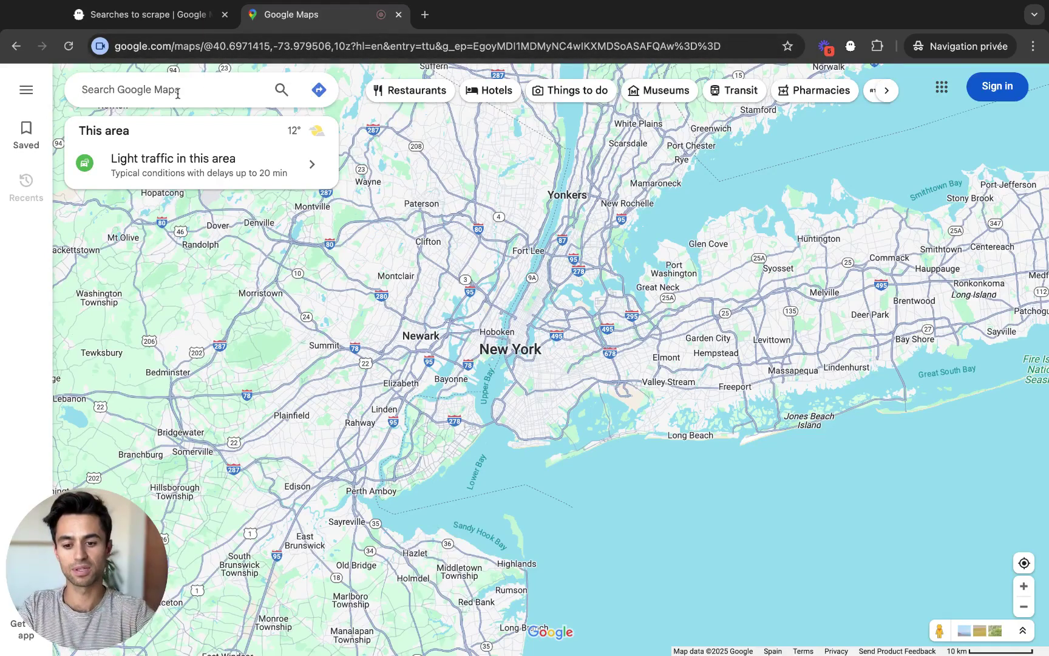
type("cafés")
key("Return")
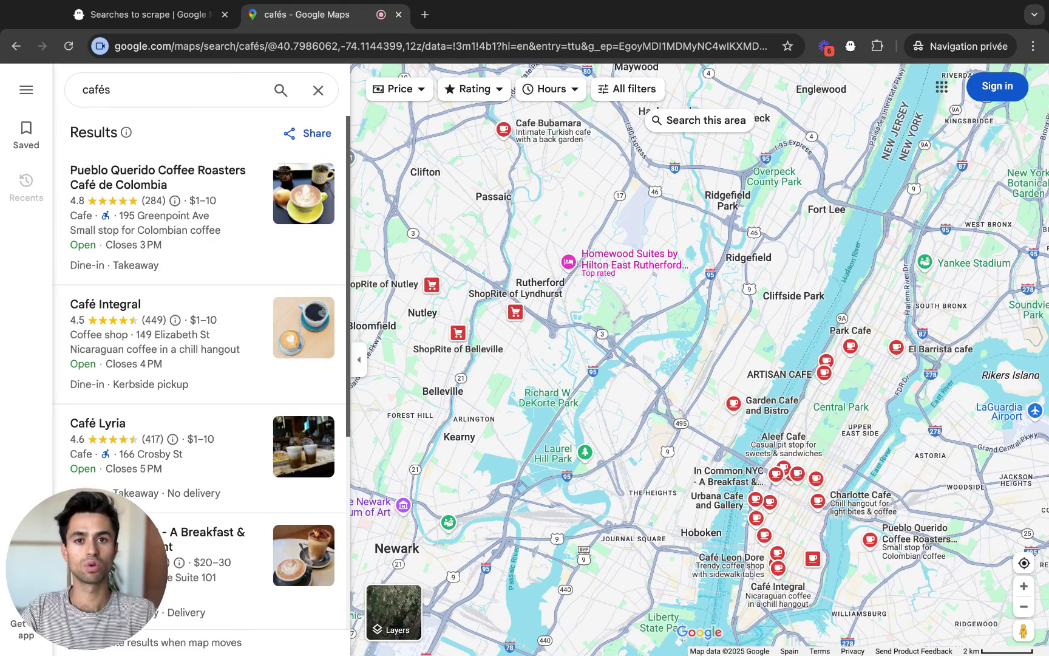
left_click(305, 46)
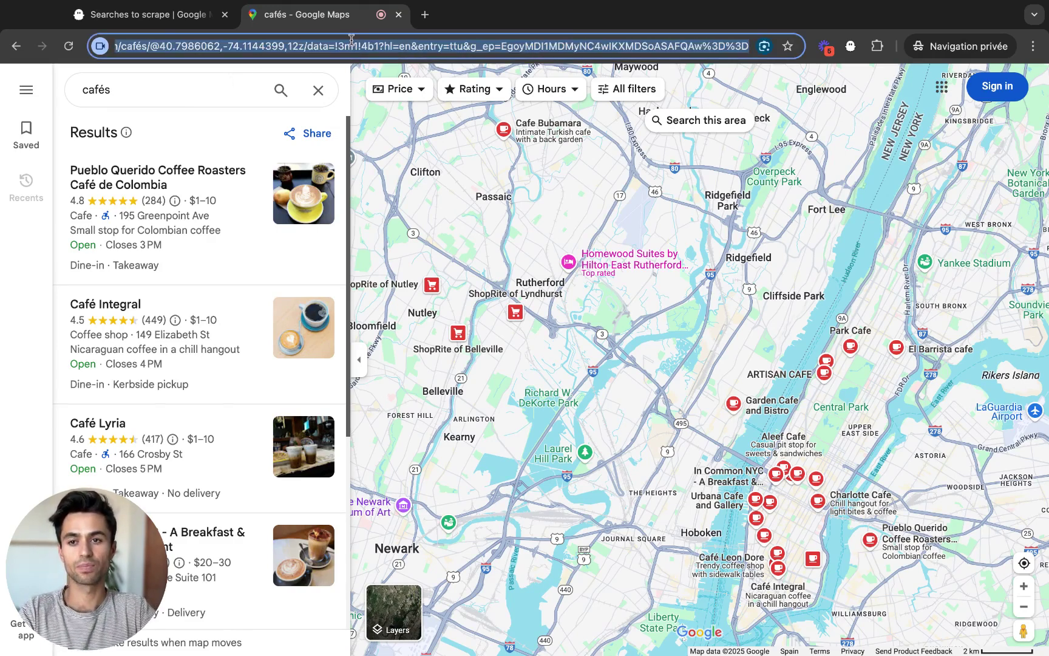
key("ctrl+c")
left_click(148, 14)
Step: Paste the cafés results URL into Your searches and expand Spreadsheet settings
left_click(434, 305)
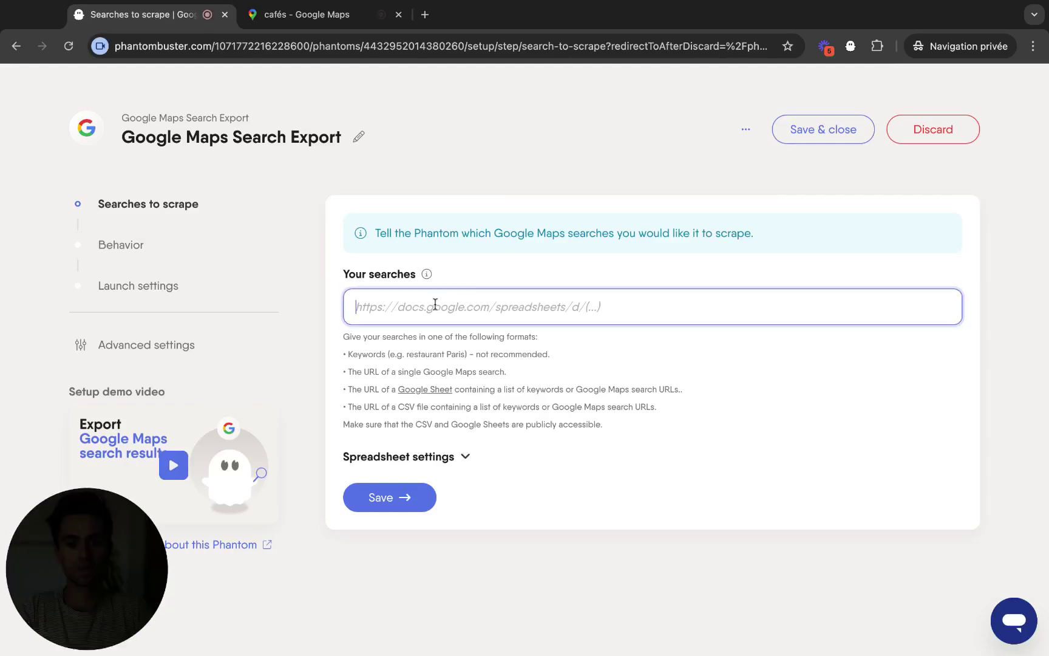
key("ctrl+v")
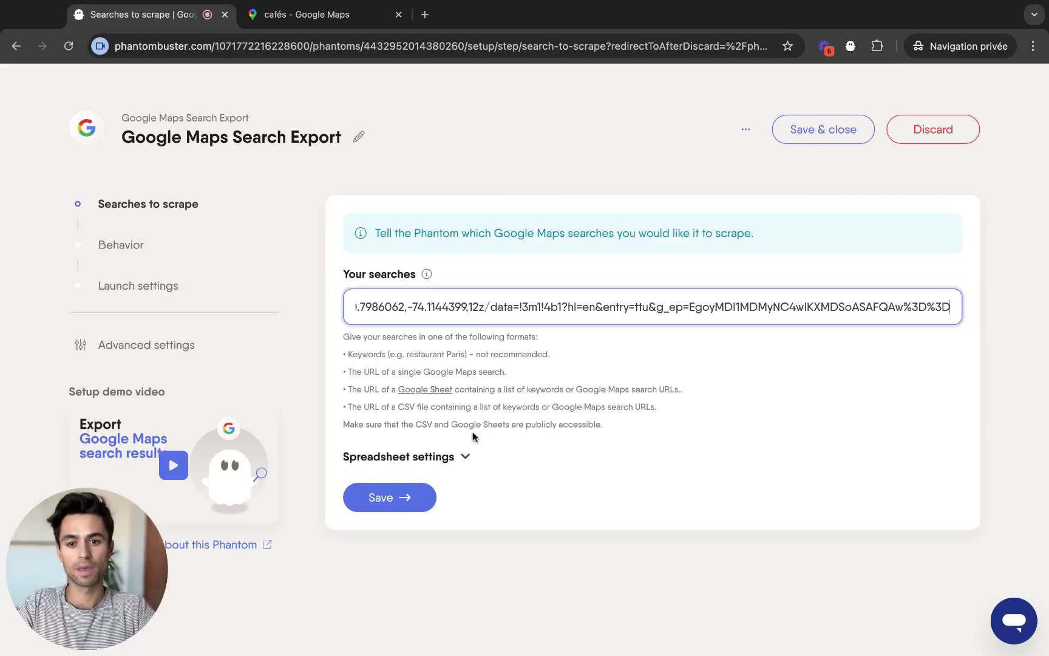
left_click(465, 457)
scroll(492, 410, "down", 1)
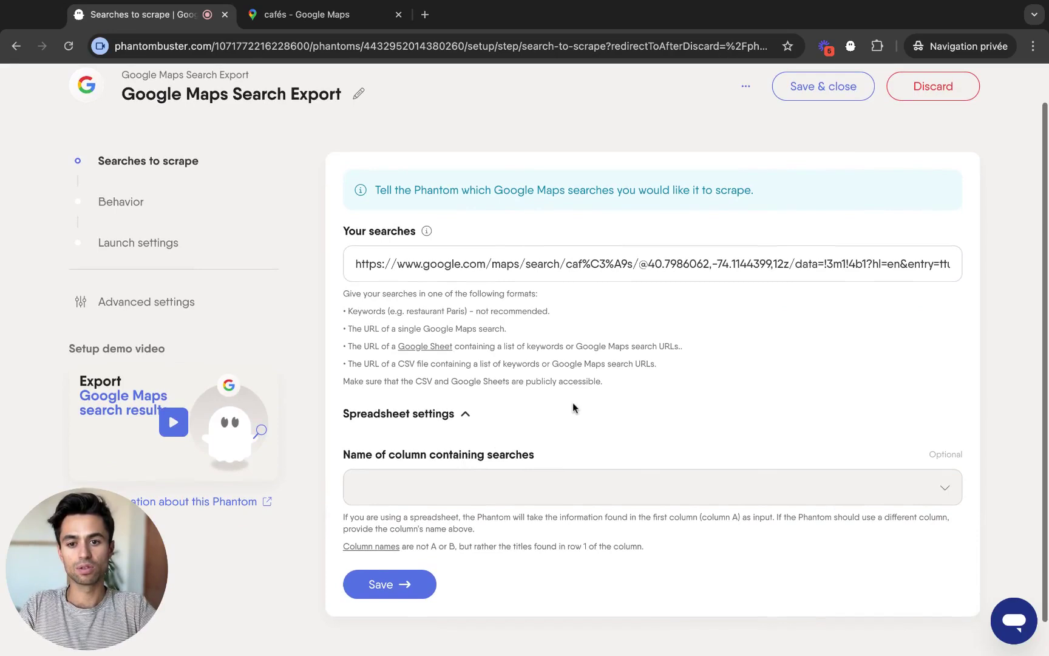
scroll(701, 422, "down", 1)
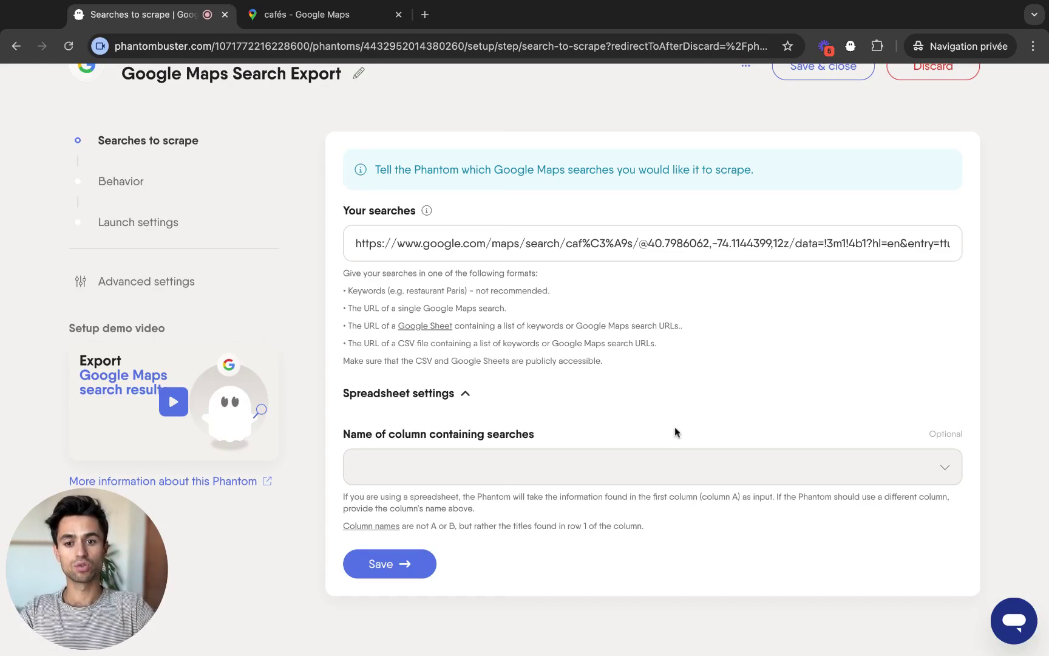
scroll(674, 426, "down", 1)
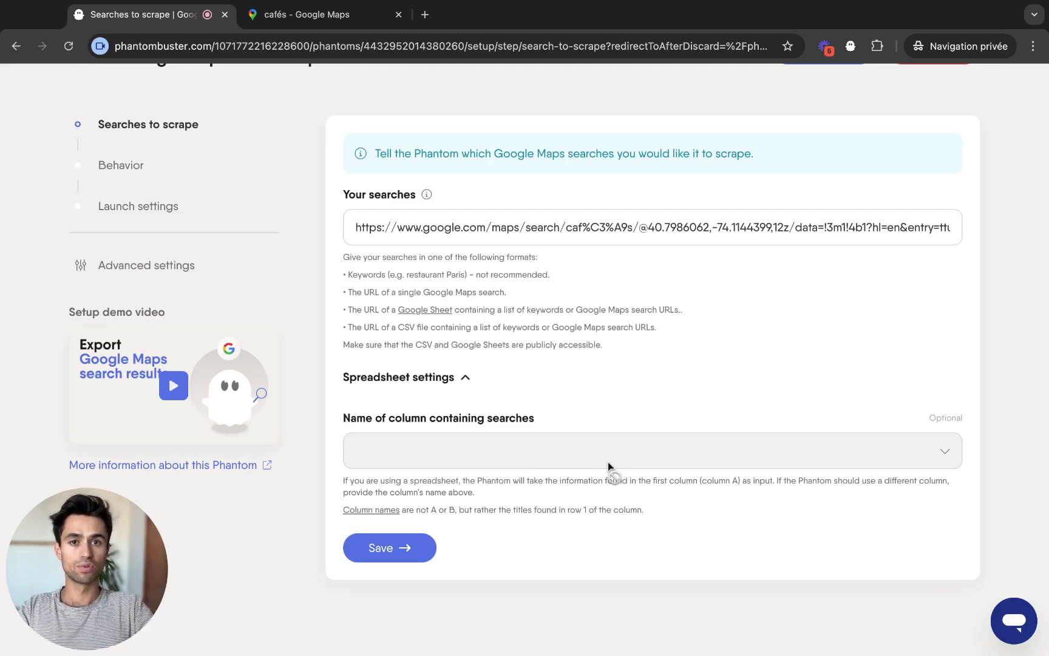
Step: Save the search step and change results per search from 120 to 10
left_click(408, 551)
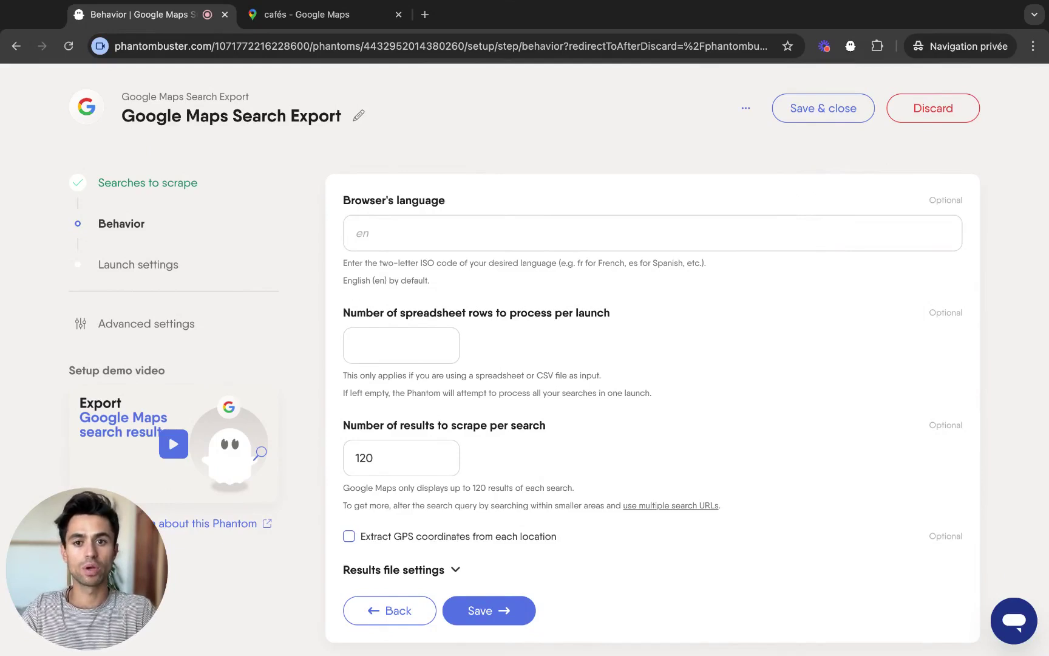
scroll(652, 361, "down", 1)
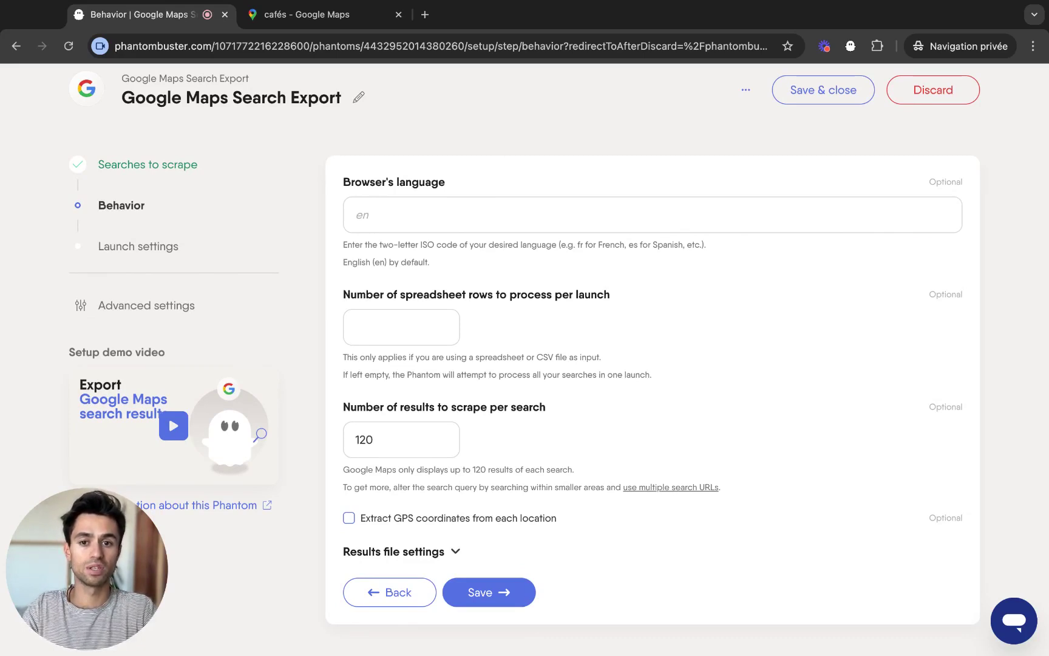
scroll(525, 311, "down", 1)
scroll(525, 311, "down", 1)
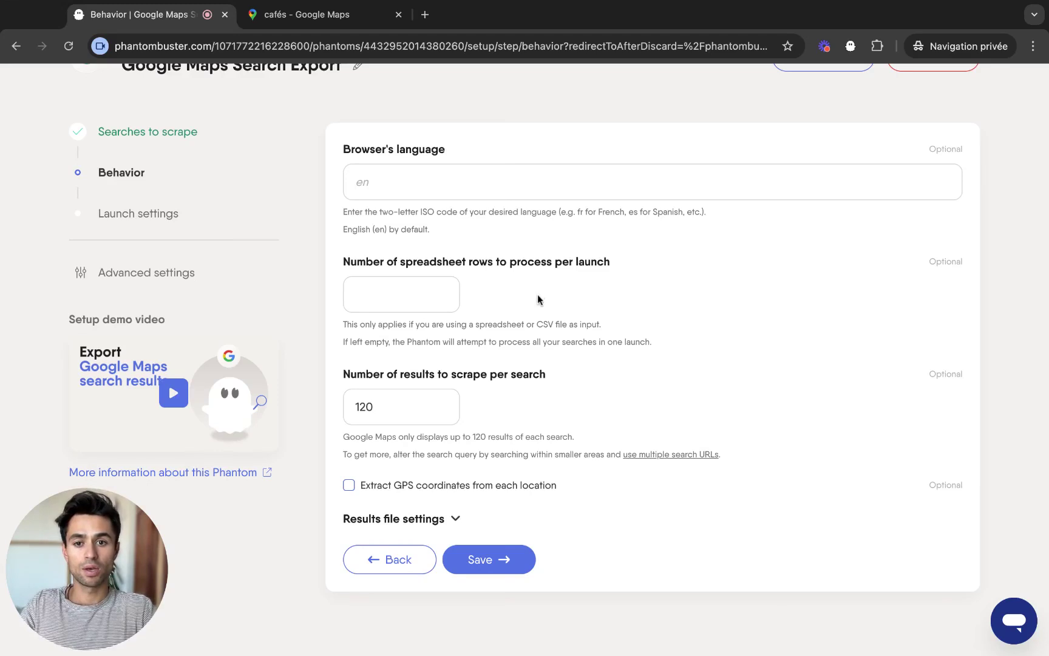
scroll(538, 295, "down", 1)
scroll(538, 300, "down", 1)
left_click(403, 403)
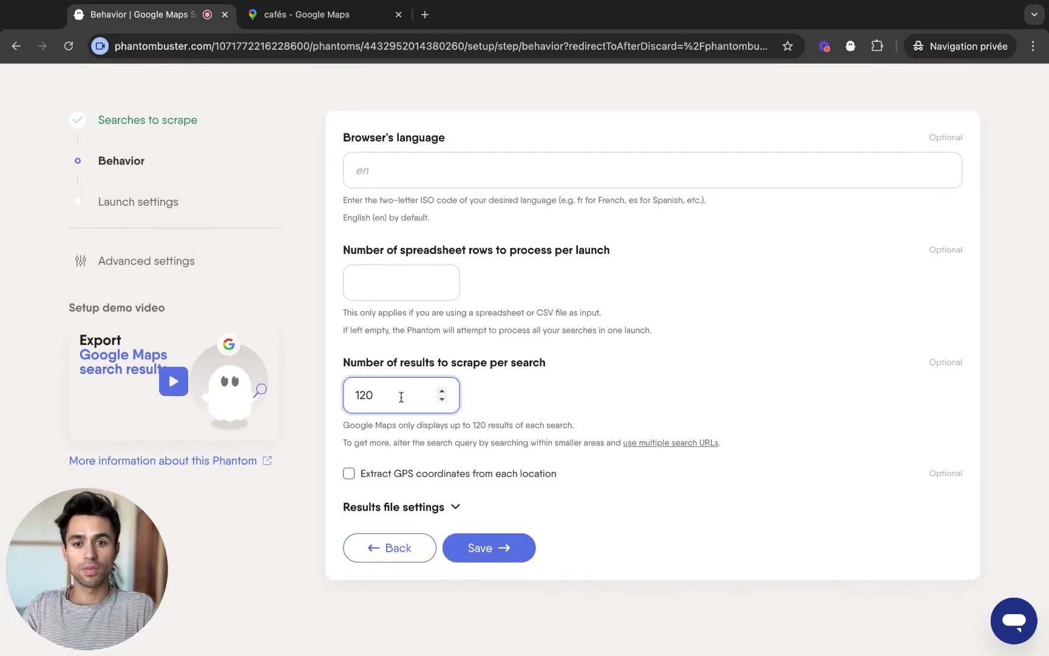
left_click(534, 402)
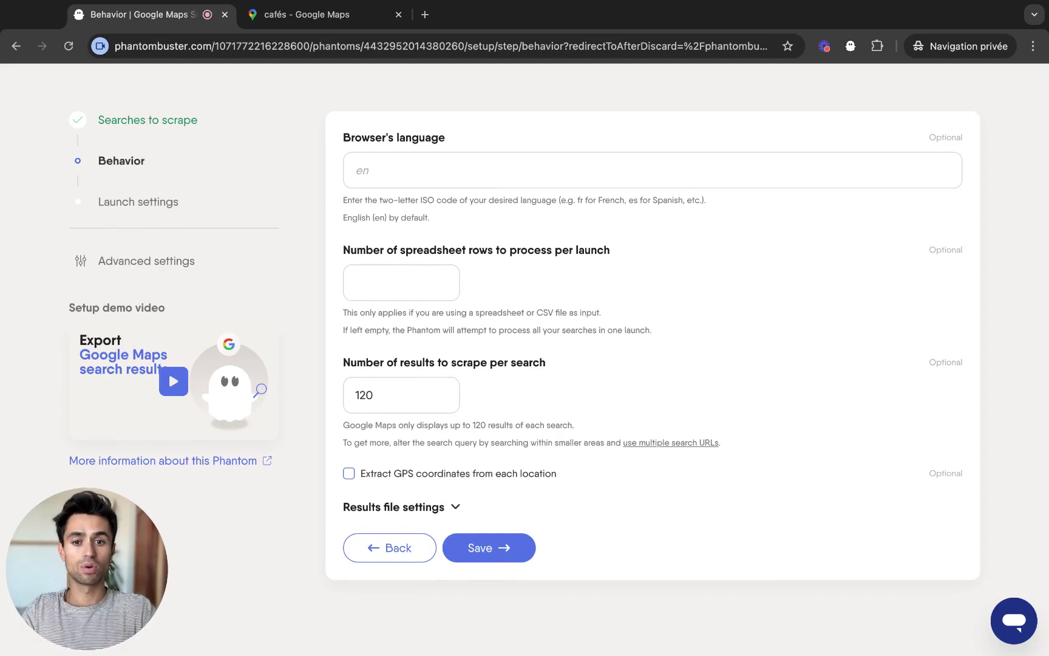
left_click(419, 399)
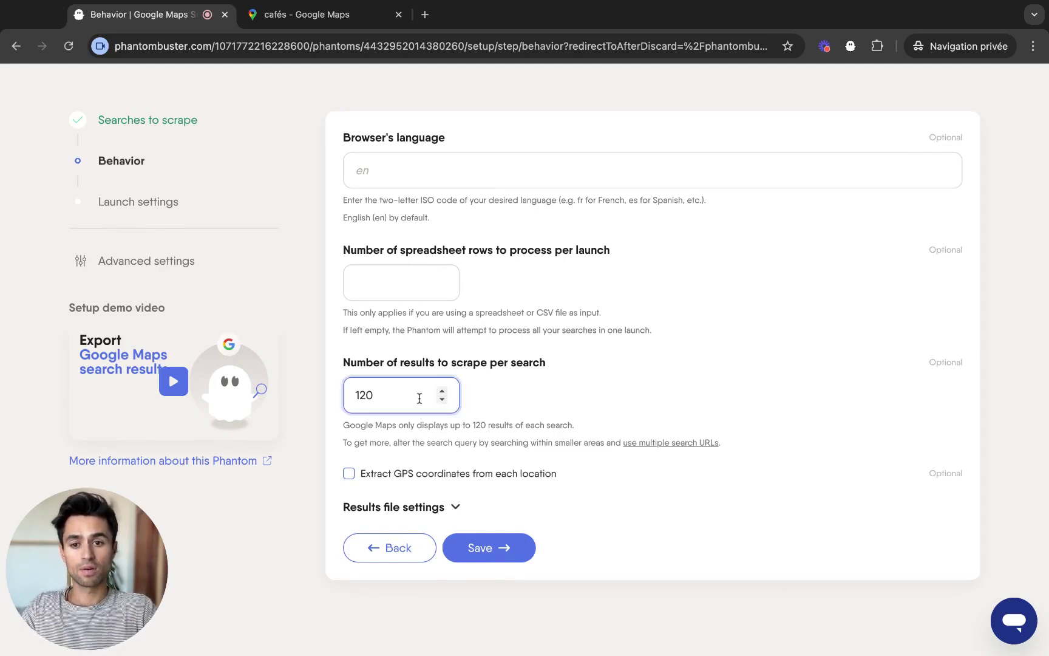
key("BackSpace")
key("BackSpace")
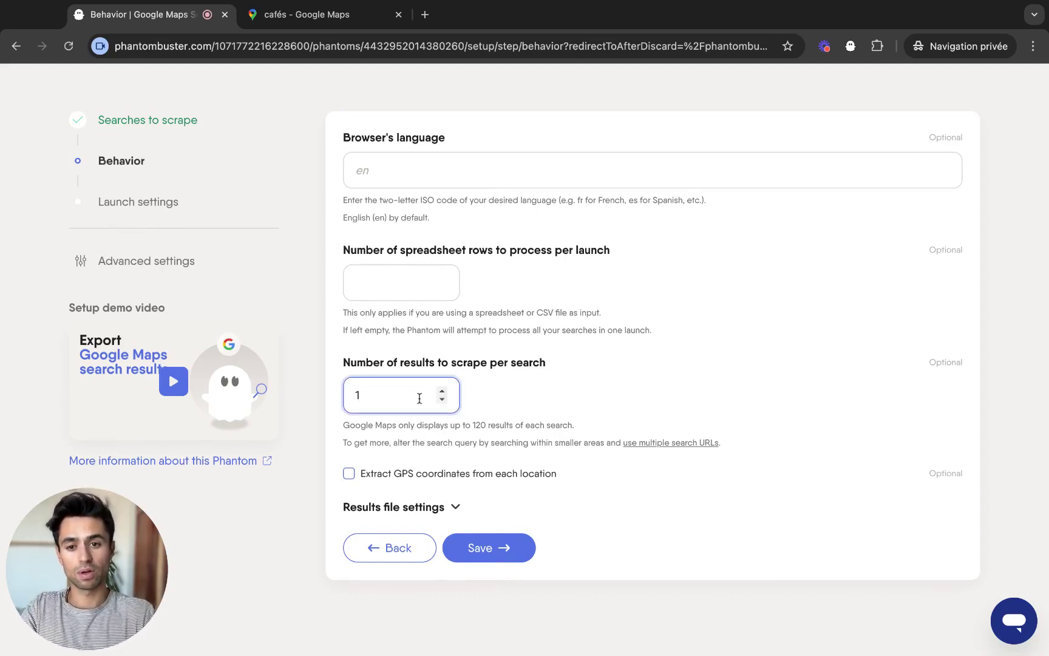
type("0")
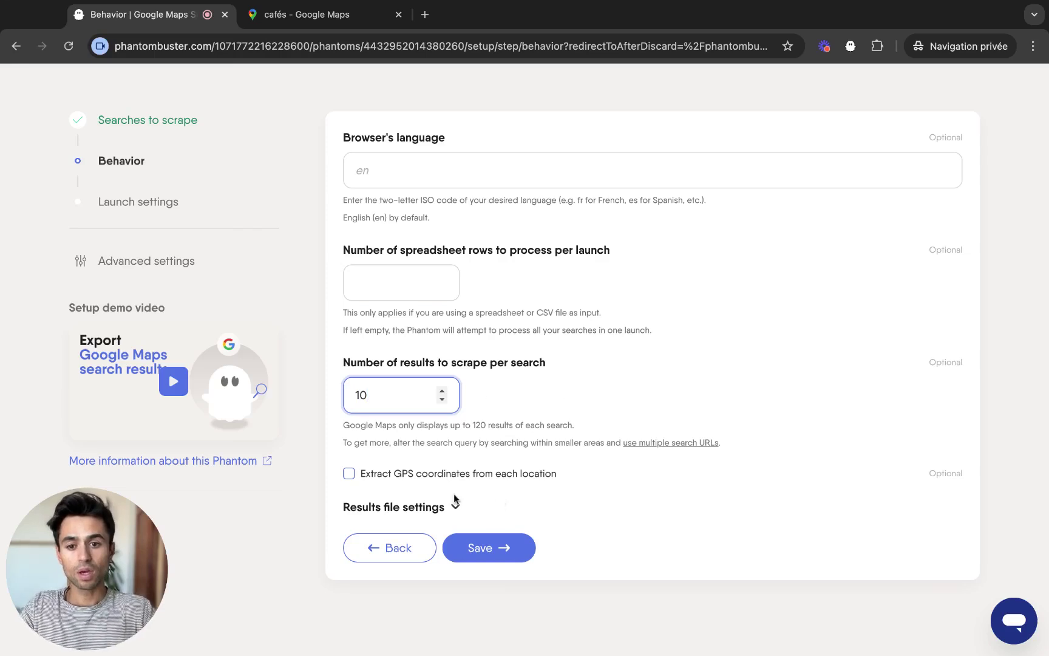
left_click(442, 505)
scroll(566, 490, "down", 3)
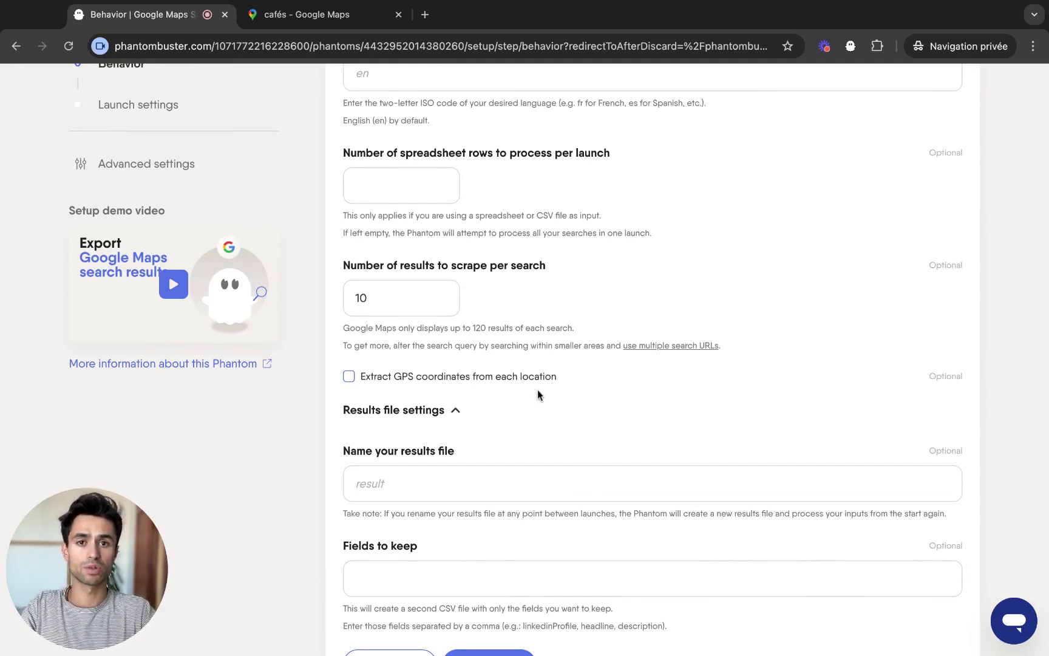
scroll(538, 394, "down", 1)
Step: Name the results file 'cafes-new-york' and save the Behavior step
left_click(418, 473)
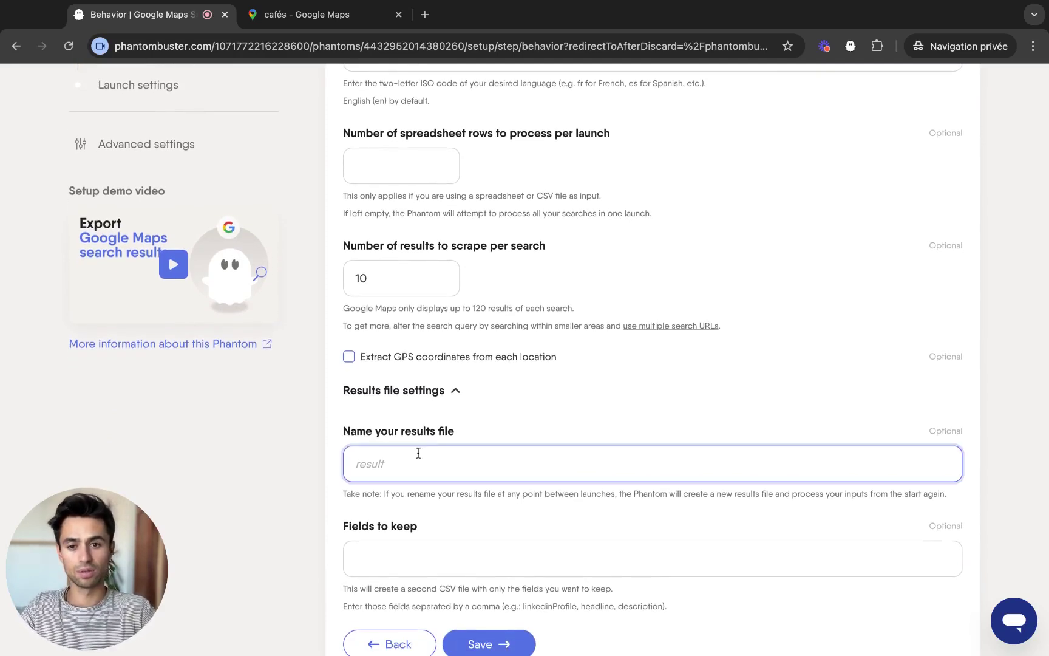
scroll(573, 408, "down", 2)
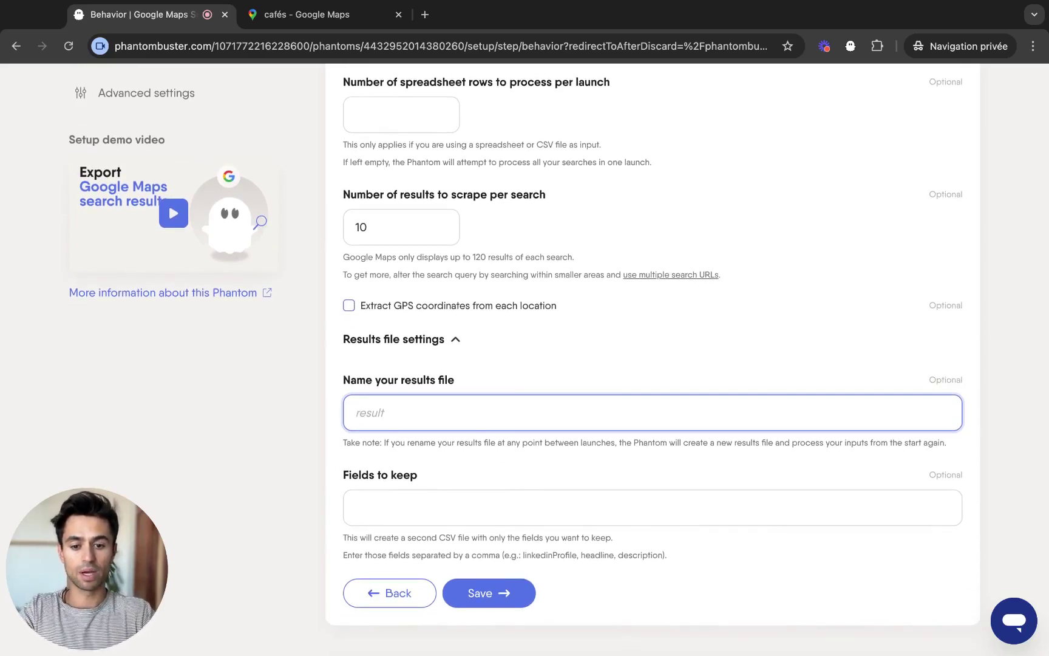
type("caf")
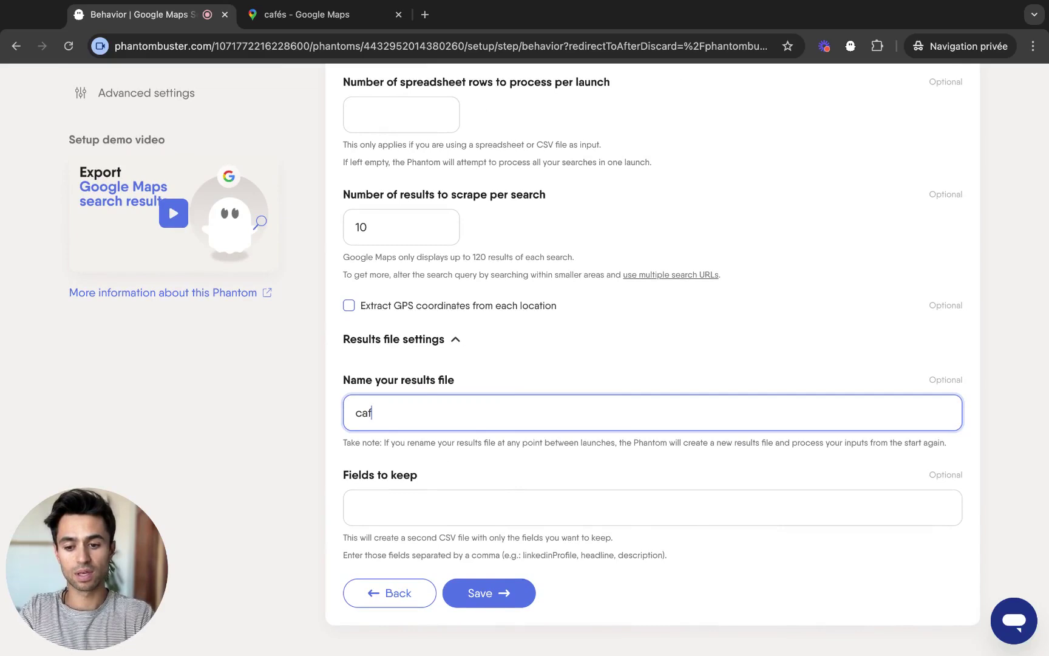
type("es")
key("BackSpace")
key("BackSpace")
type("e")
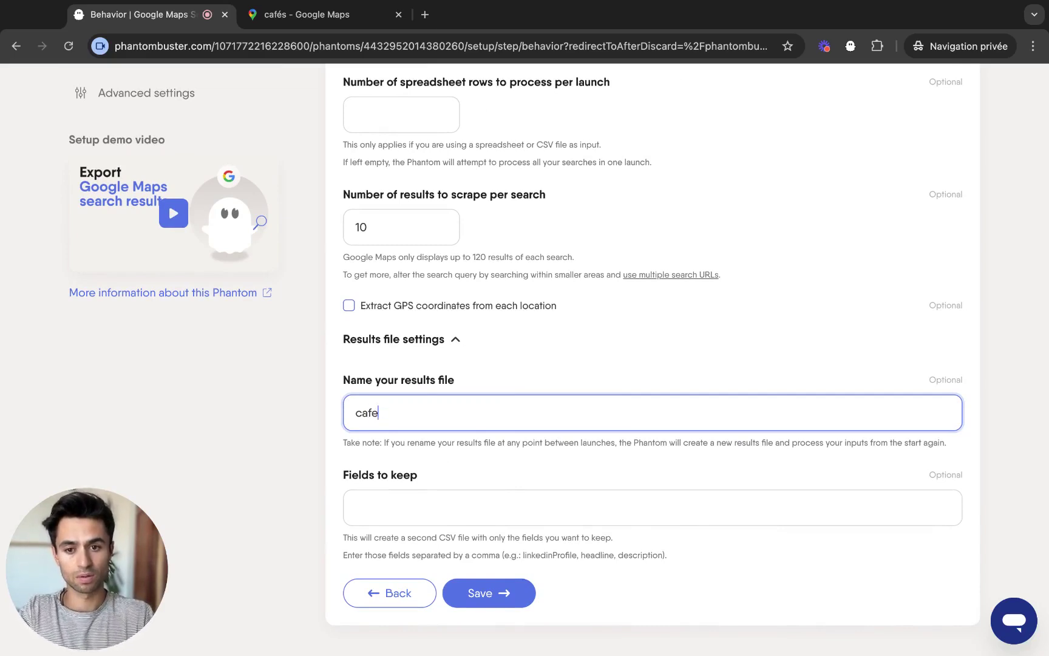
type("s-new-")
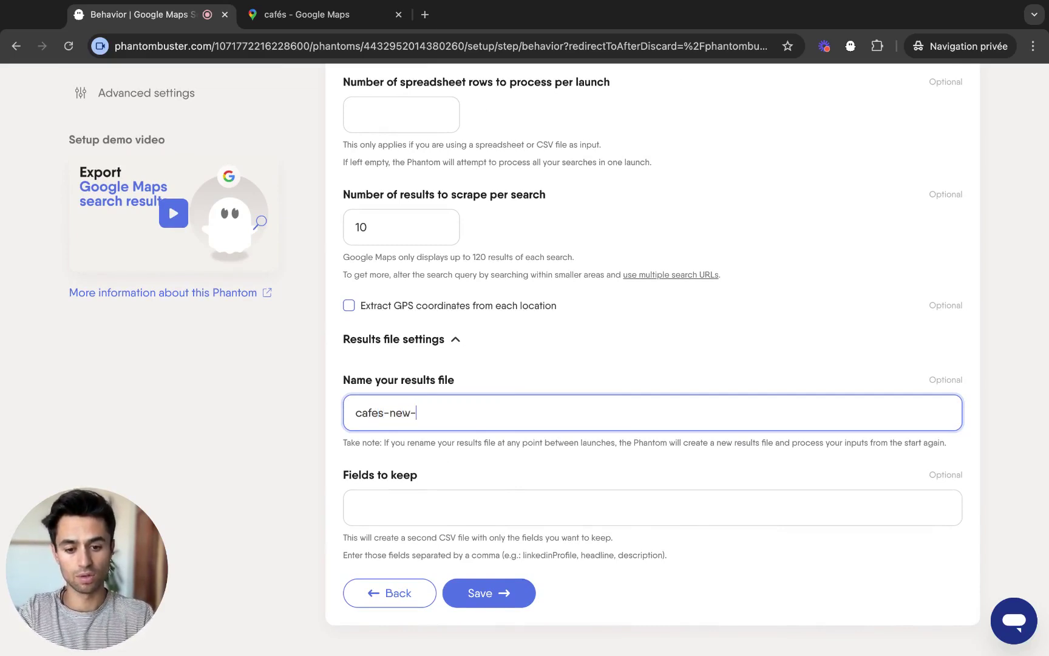
type("york")
scroll(655, 414, "down", 2)
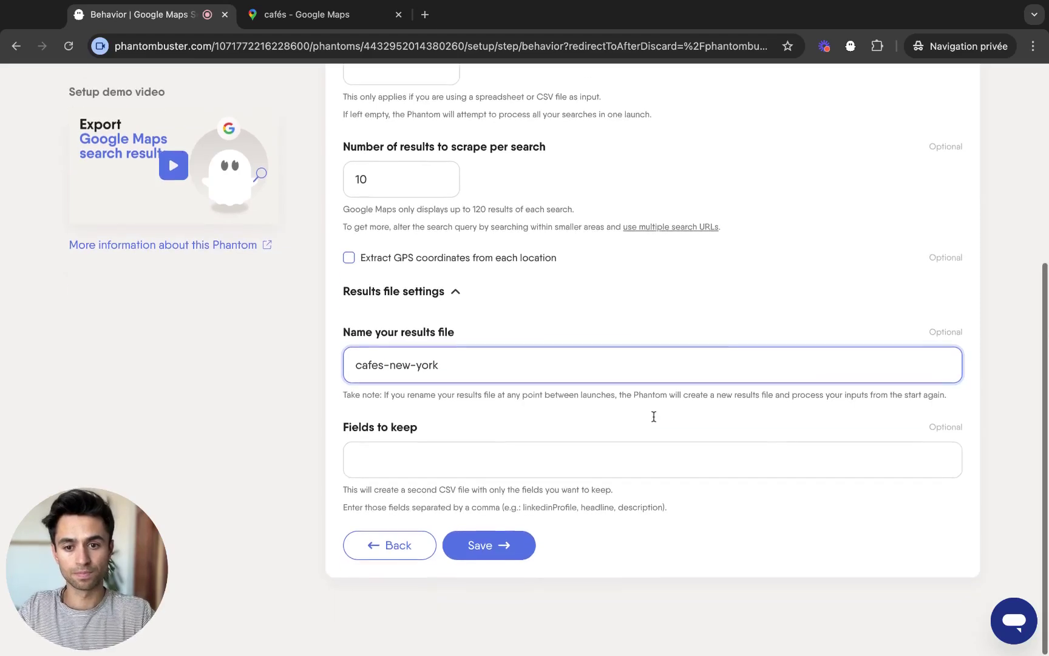
left_click(497, 551)
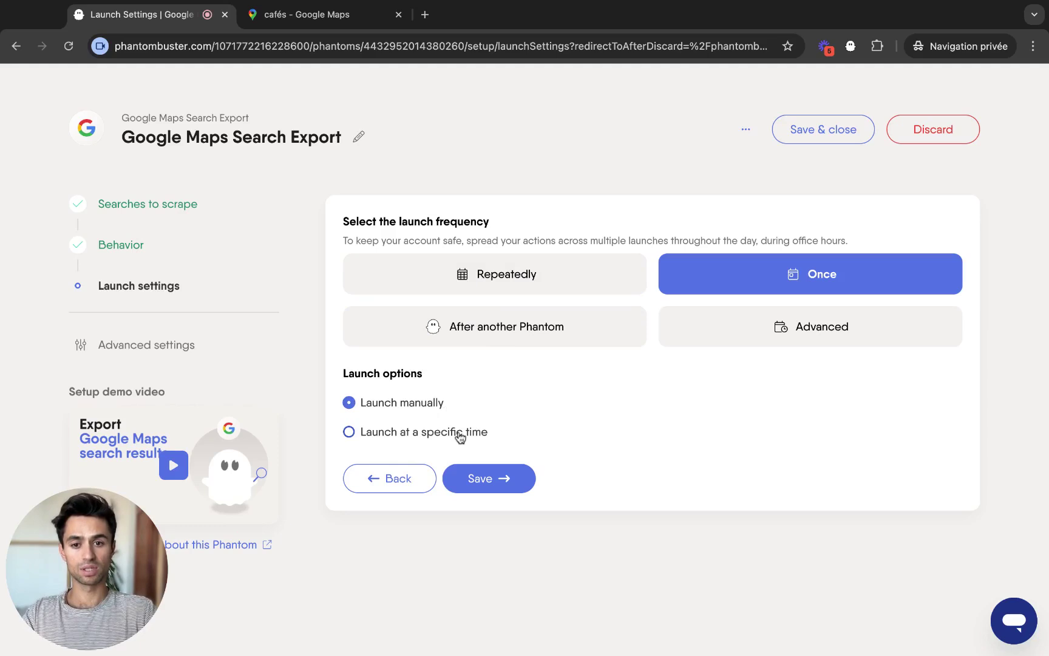
Step: Keep the schedule at Once with manual launch and save the setup
left_click(492, 476)
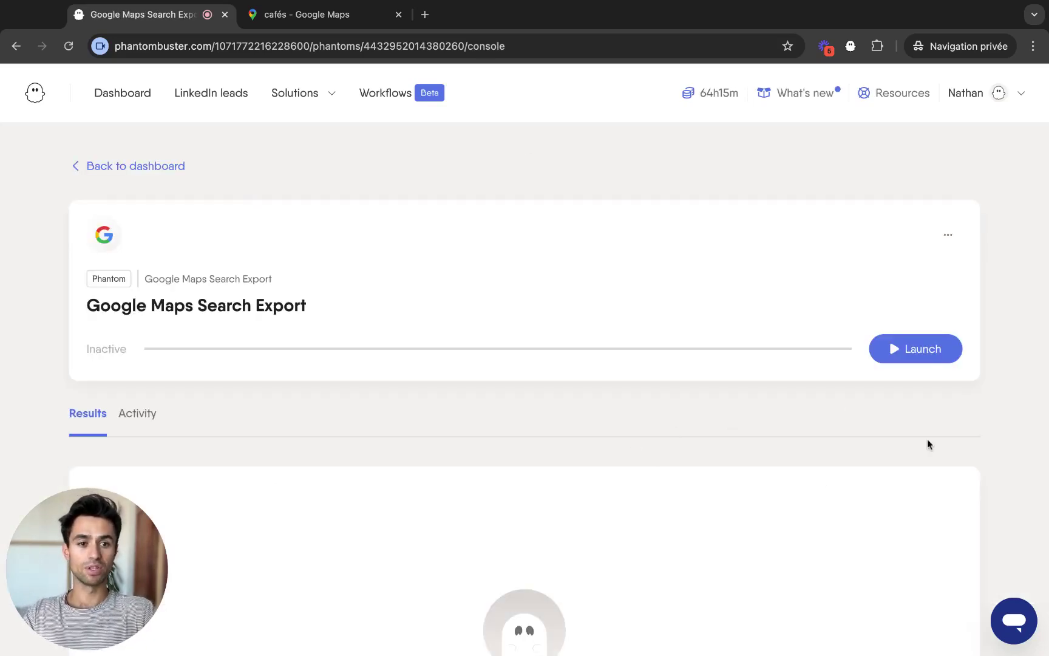
Step: Launch the phantom so it extracts 10 places into cafes-new-york
left_click(917, 349)
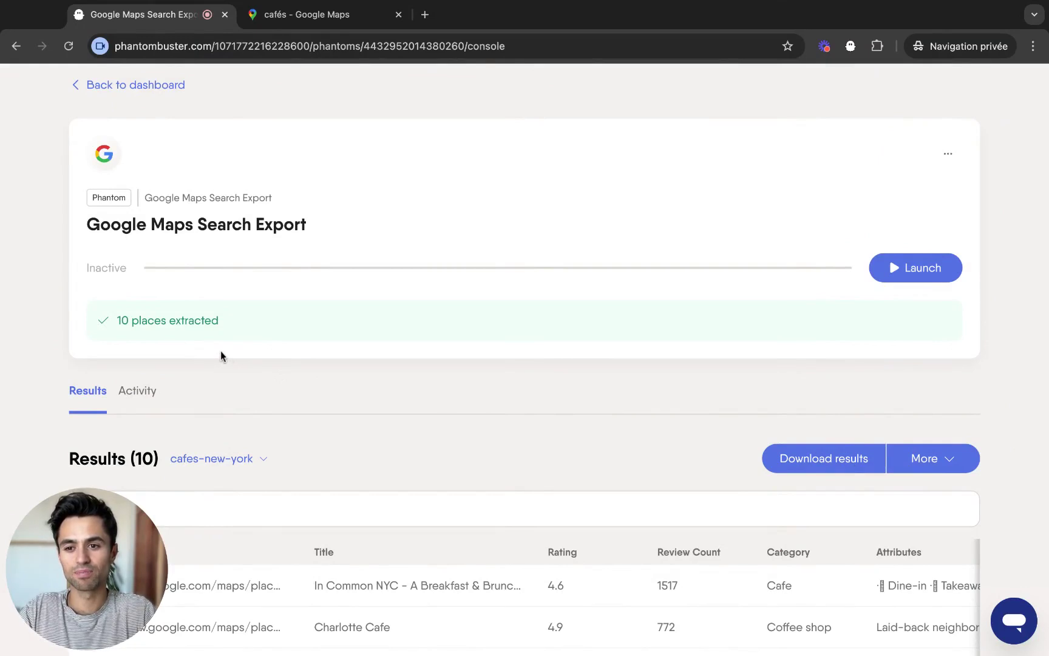
scroll(220, 349, "down", 2)
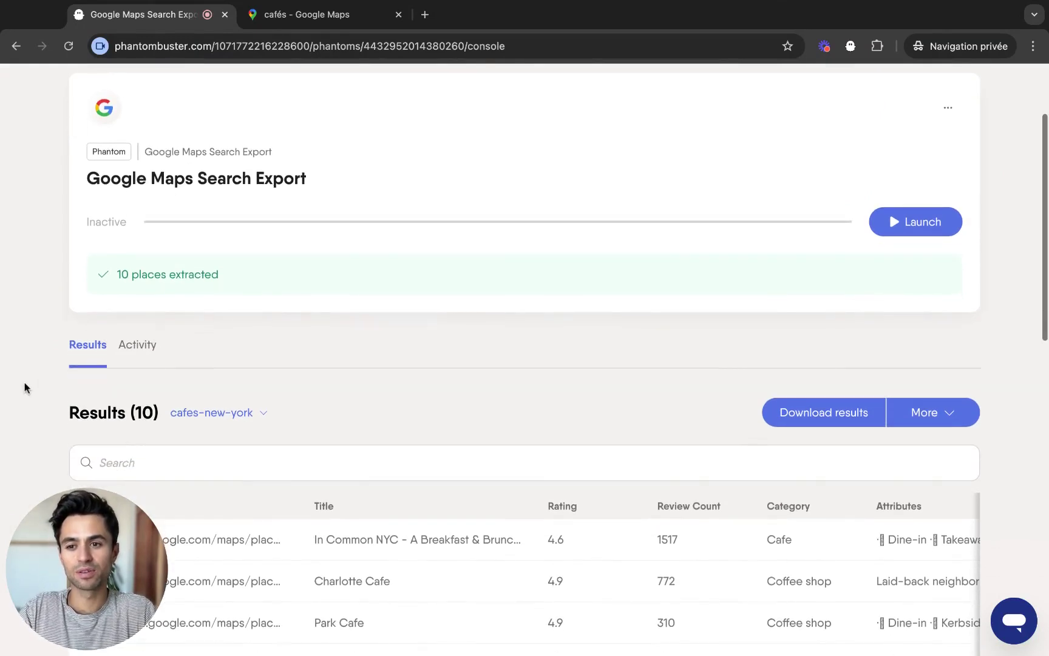
scroll(25, 388, "down", 4)
scroll(25, 387, "down", 3)
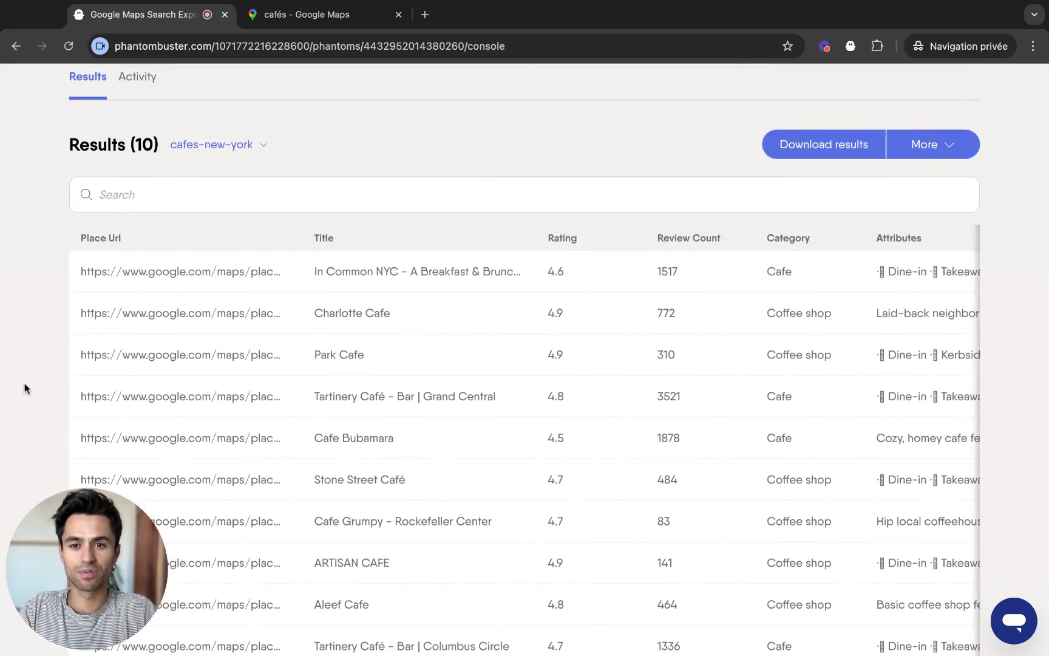
scroll(514, 275, "right", 3)
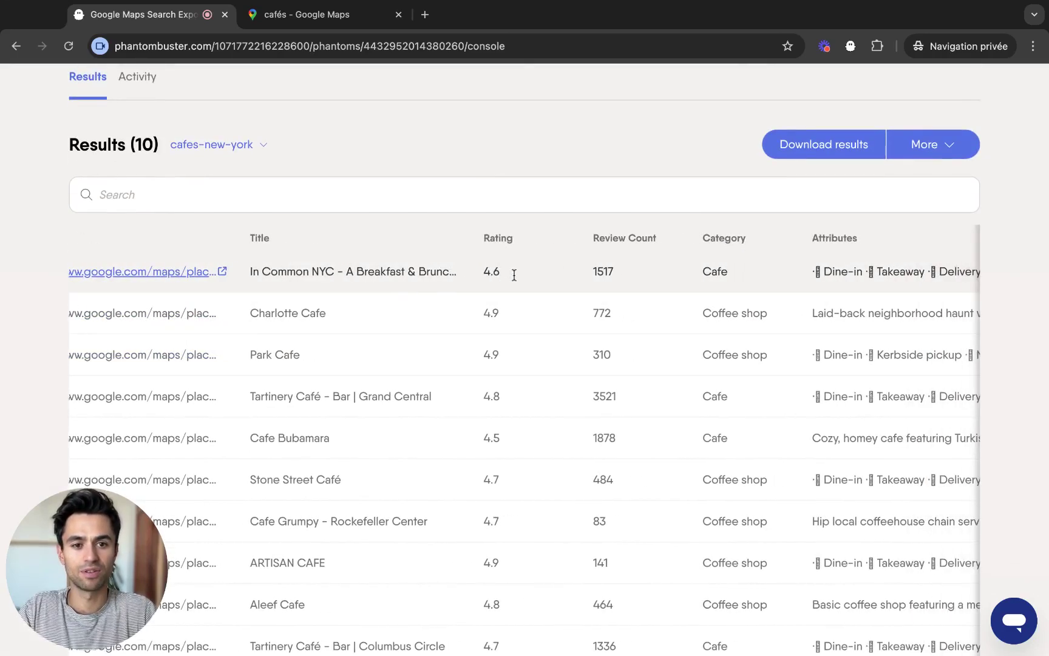
scroll(513, 276, "right", 3)
scroll(674, 272, "right", 2)
scroll(673, 271, "right", 2)
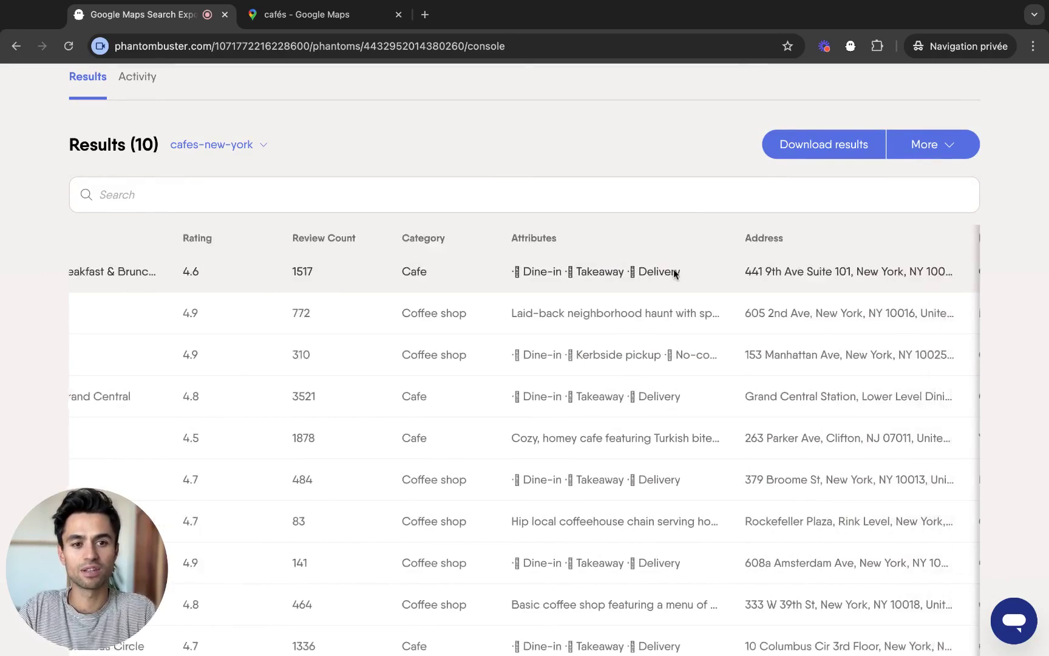
scroll(673, 271, "right", 2)
scroll(673, 271, "right", 2)
scroll(673, 272, "right", 2)
scroll(673, 273, "right", 2)
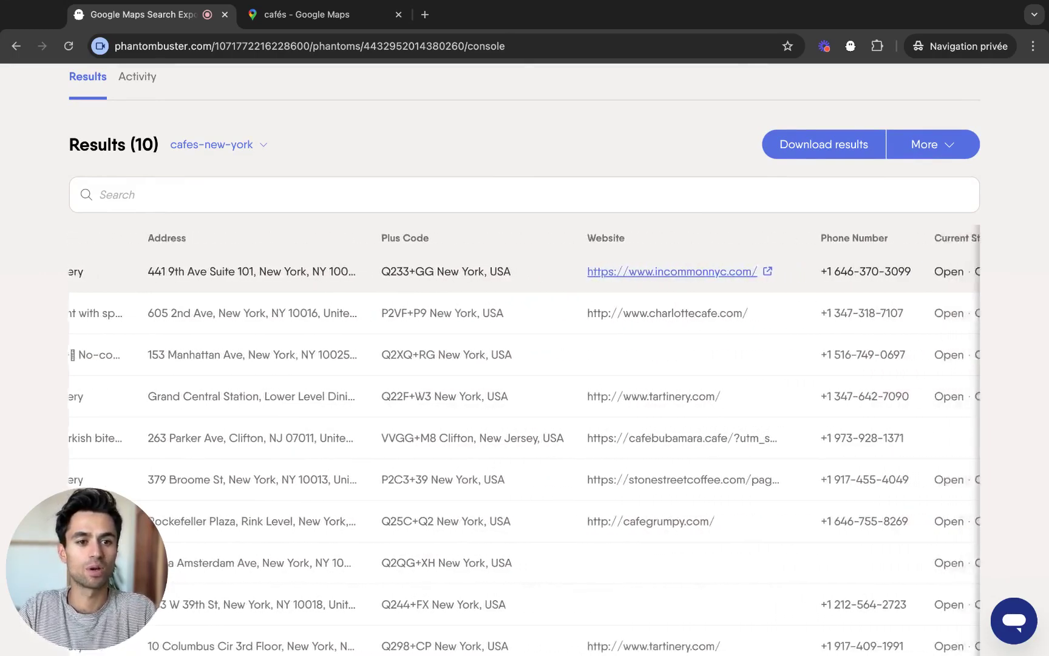
scroll(673, 272, "right", 2)
scroll(673, 271, "right", 1)
scroll(674, 272, "right", 1)
scroll(673, 271, "right", 1)
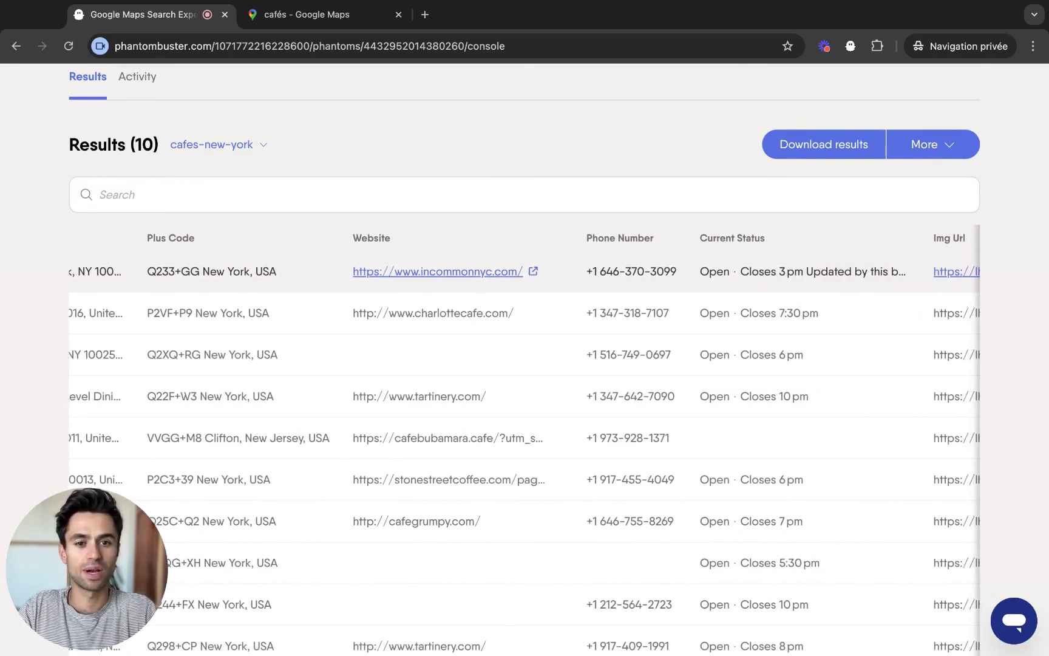
scroll(673, 272, "right", 1)
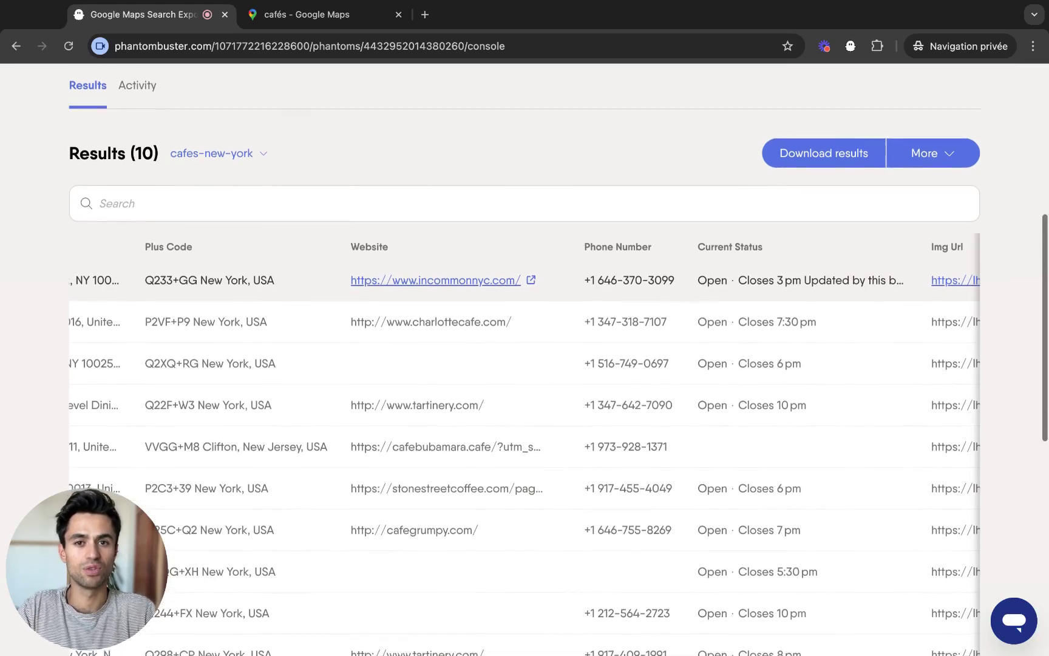
scroll(675, 179, "up", 1)
scroll(675, 179, "up", 1)
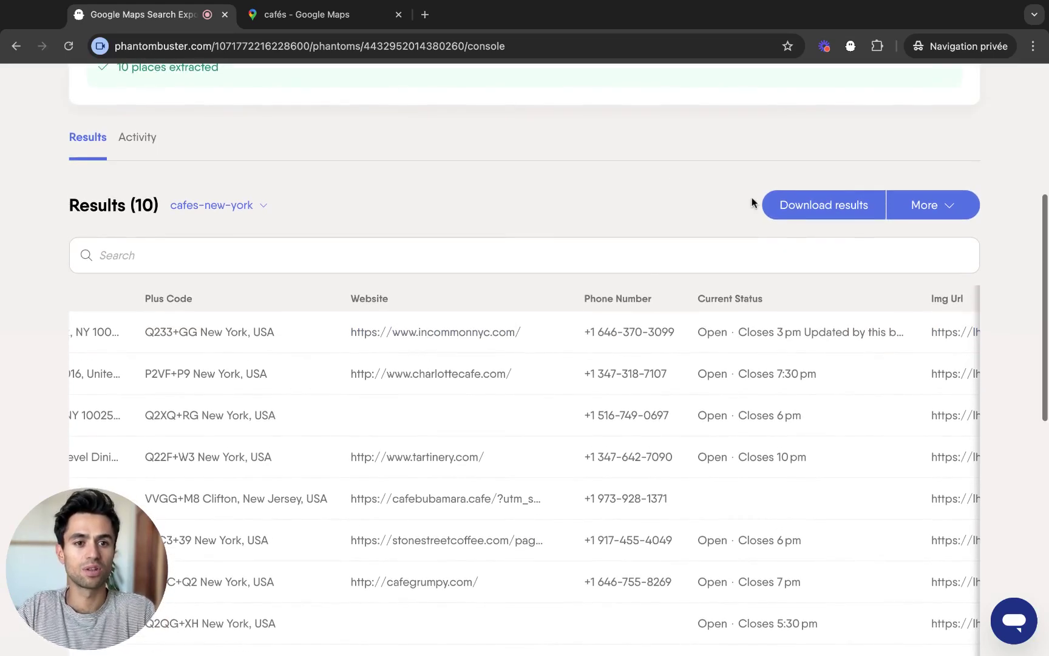
left_click(925, 205)
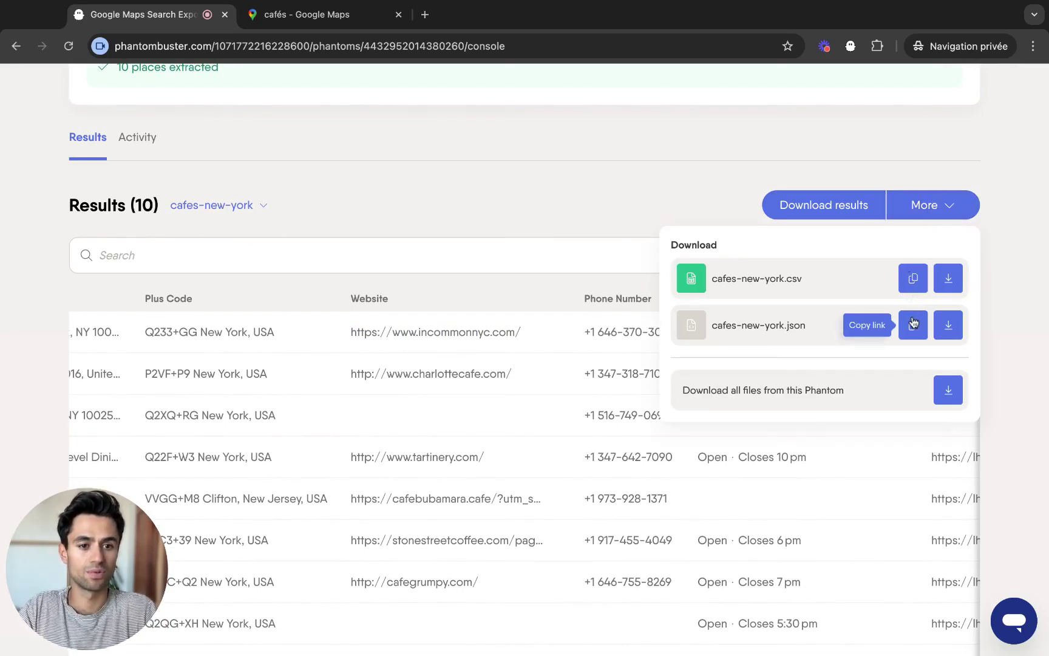
left_click(670, 199)
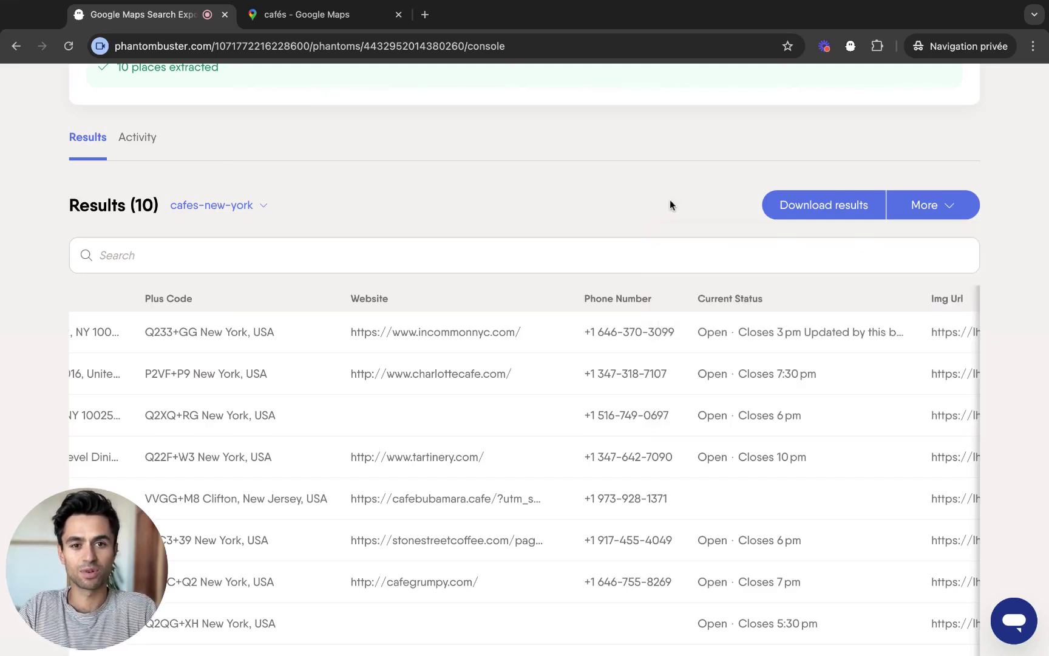
scroll(670, 199, "up", 1)
scroll(670, 200, "up", 2)
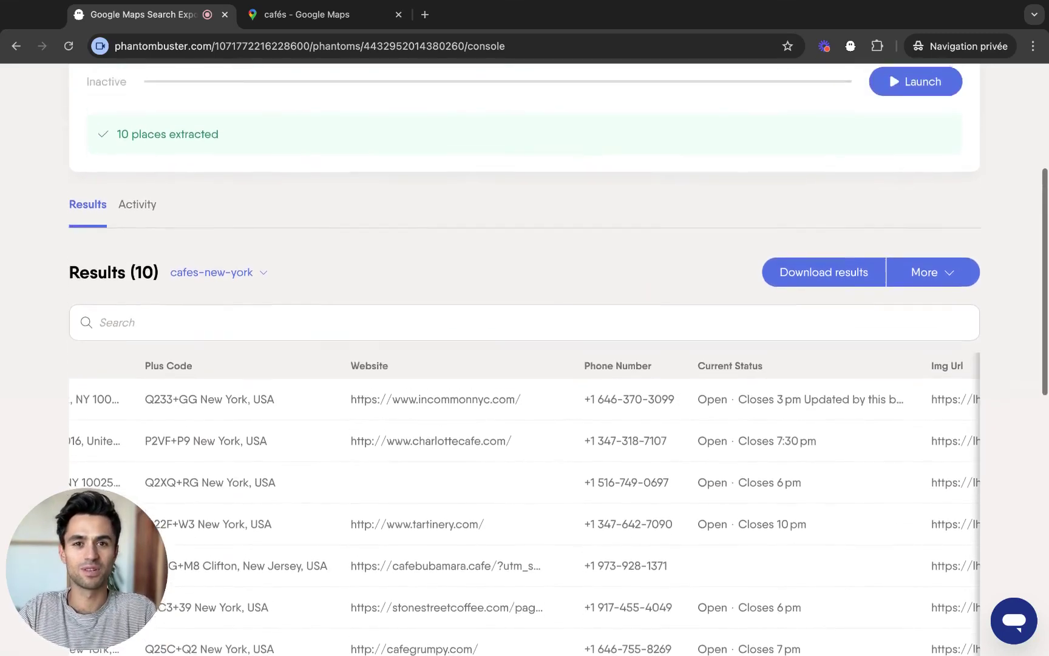